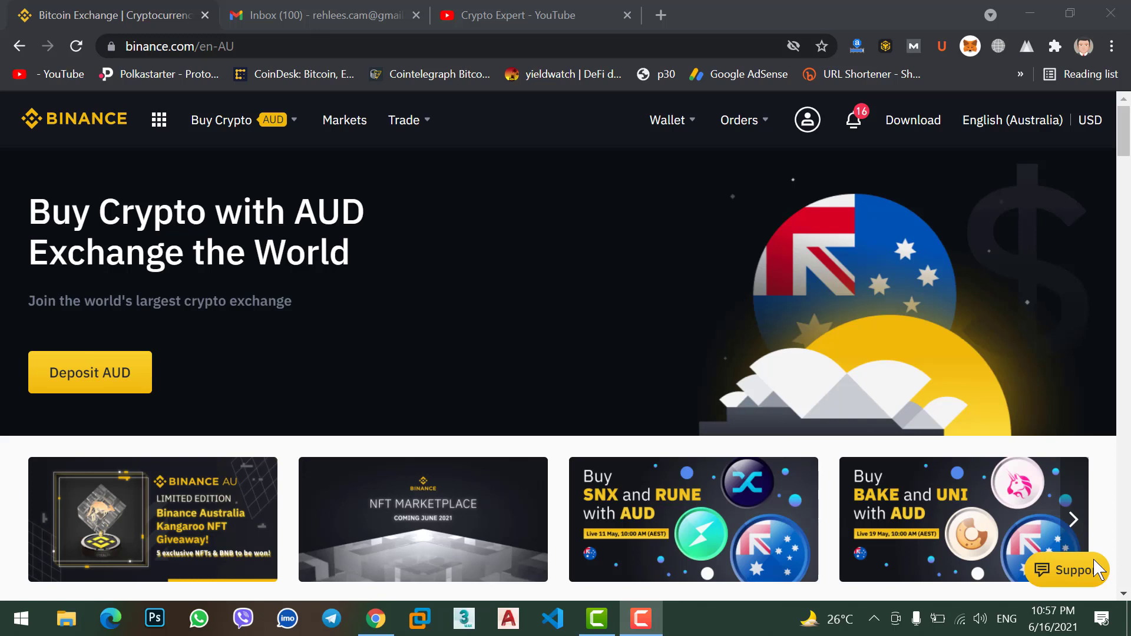
Step: Open the Fiat and Spot wallet and scroll the coin list down to the BNB row
mouse_move(689, 119)
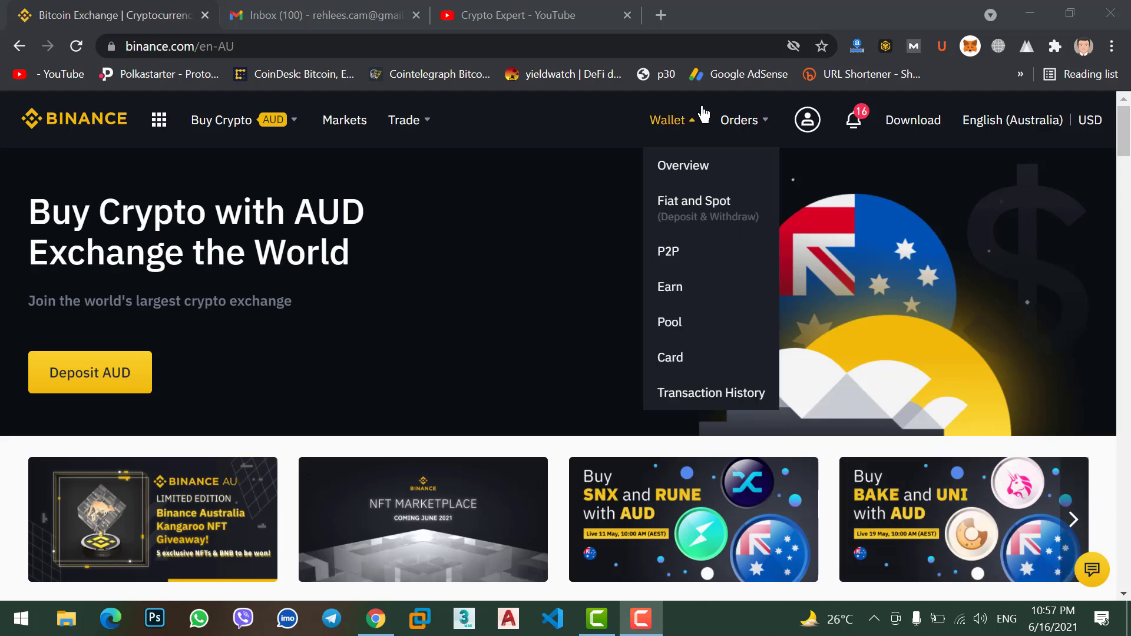
left_click(707, 200)
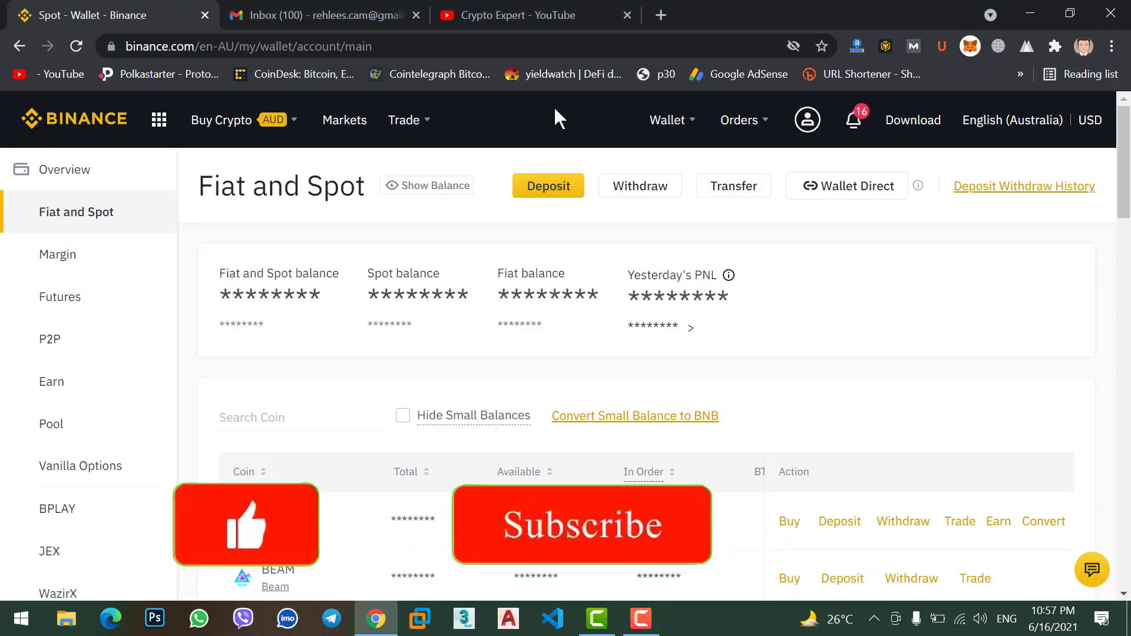
scroll(533, 312, "down", 5)
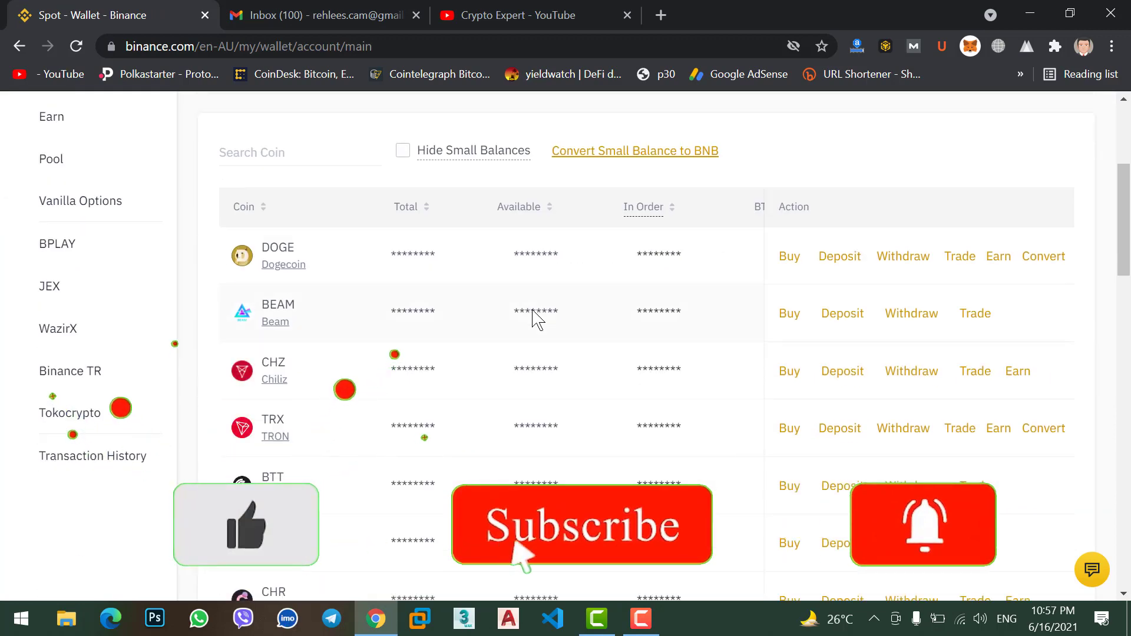
scroll(436, 312, "down", 6)
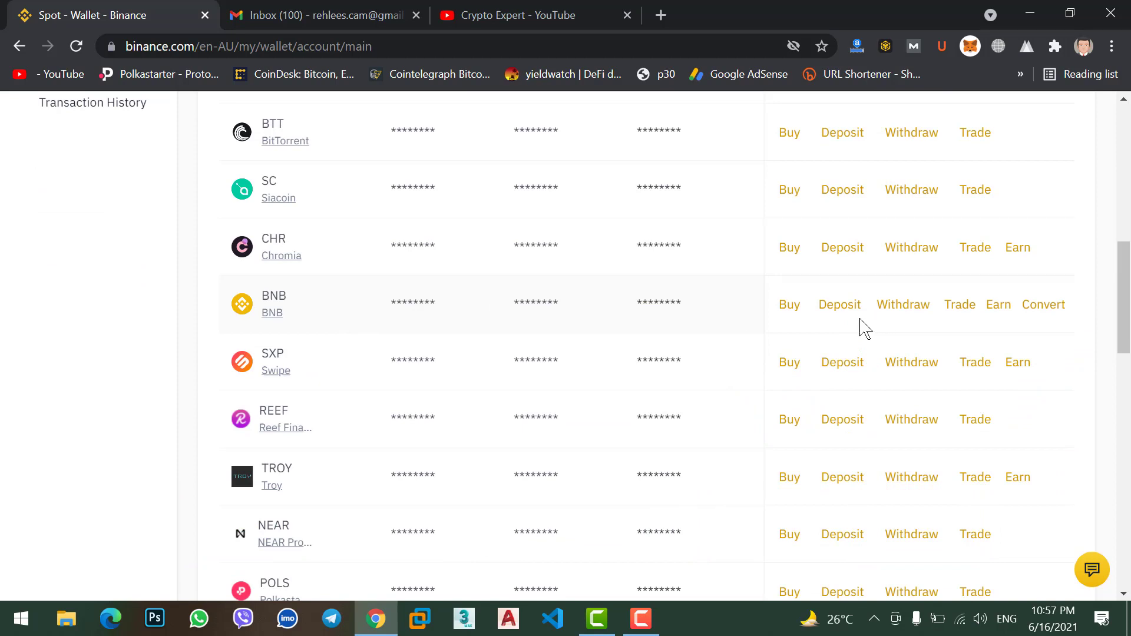
Step: Start a conversion from the BNB row and choose BNB as the From coin via search
left_click(1034, 312)
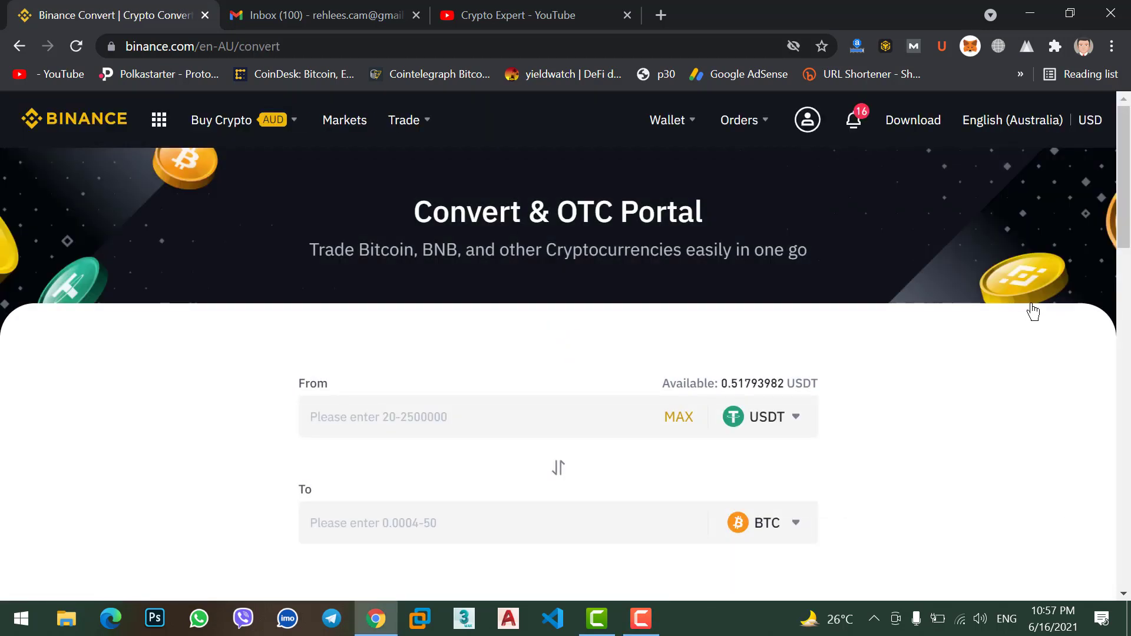
scroll(479, 374, "down", 2)
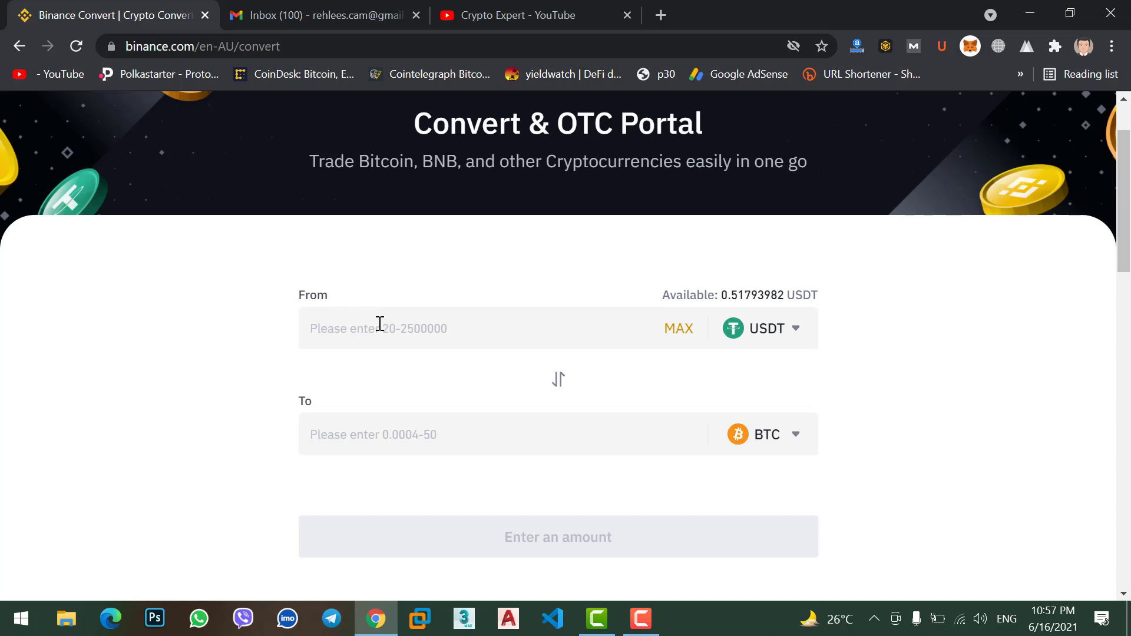
left_click(757, 332)
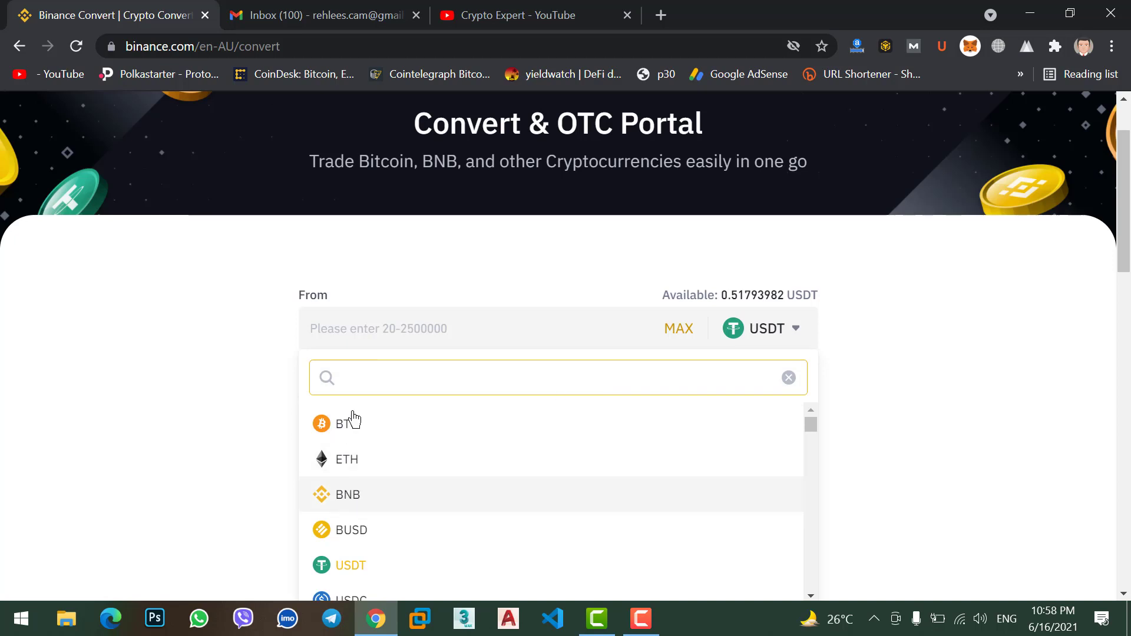
type("bnbb")
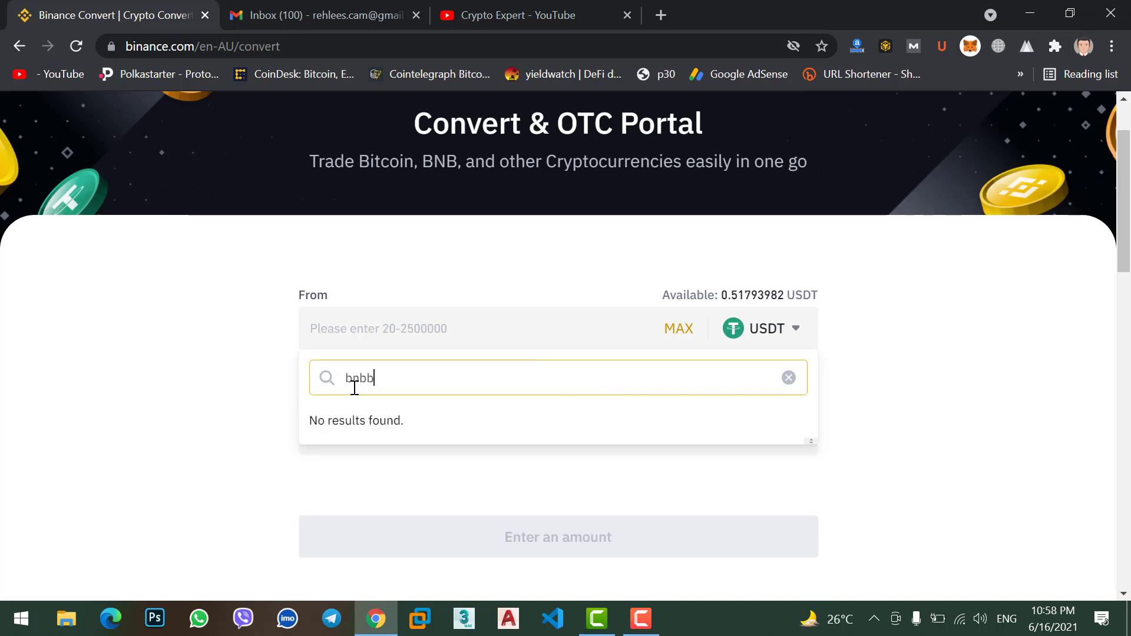
key("BackSpace")
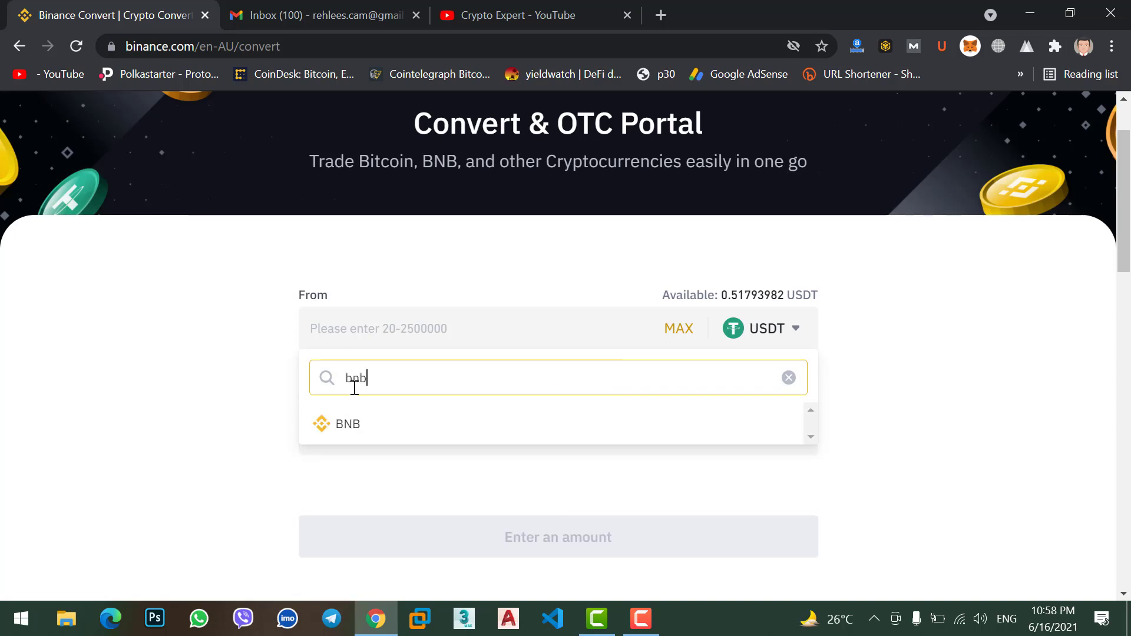
left_click(355, 422)
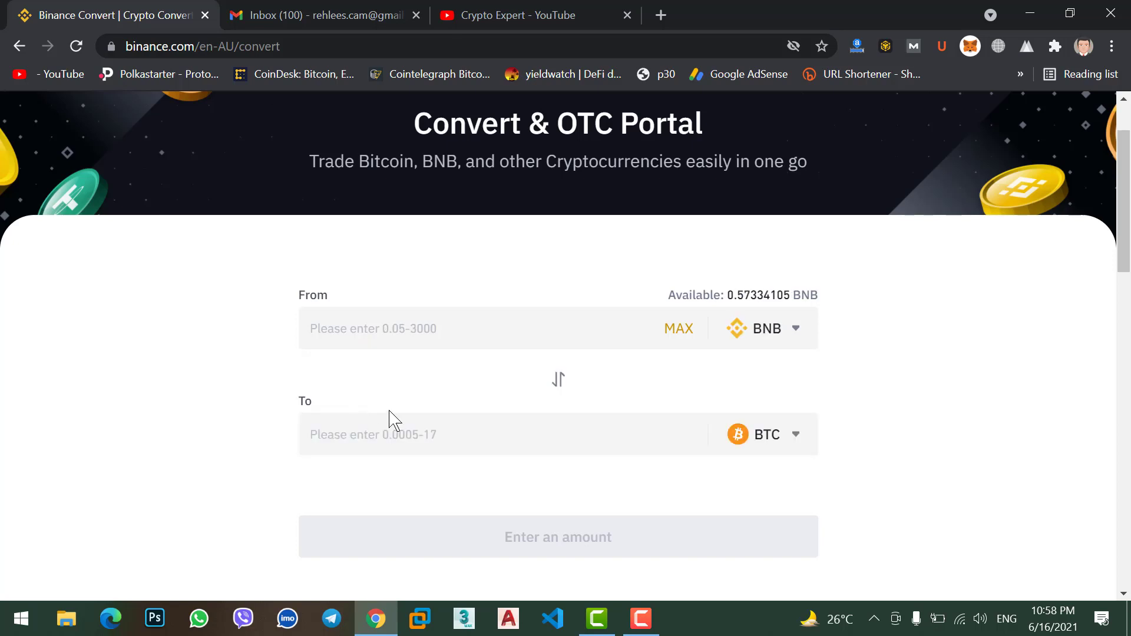
Step: Search the From coin list for usdt, btc and eth, clearing each search
left_click(777, 331)
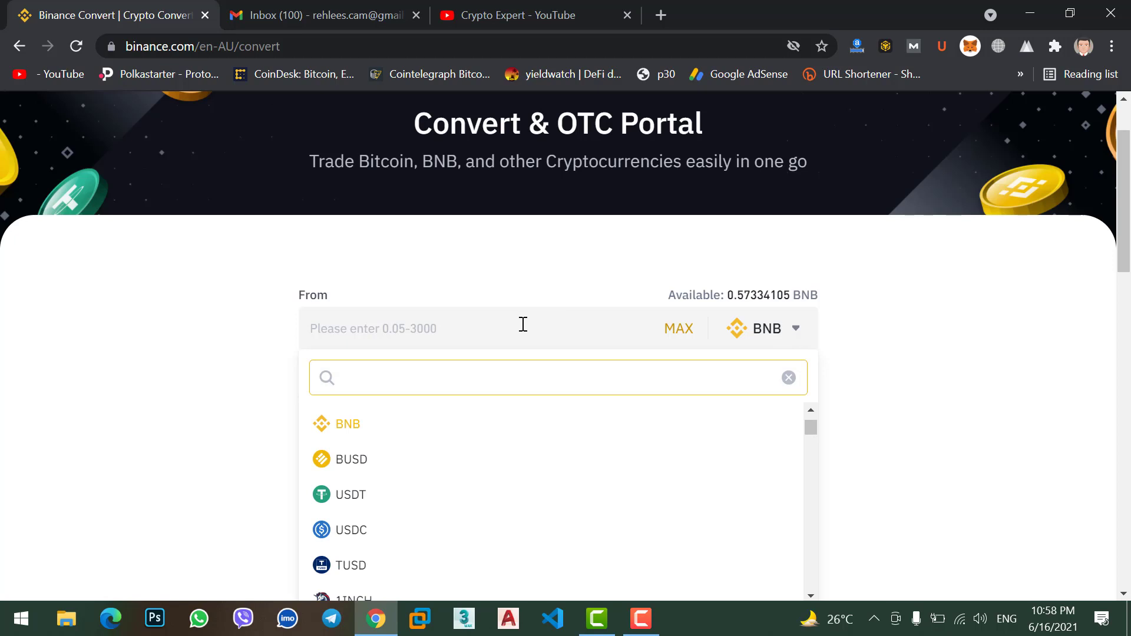
type("usdt")
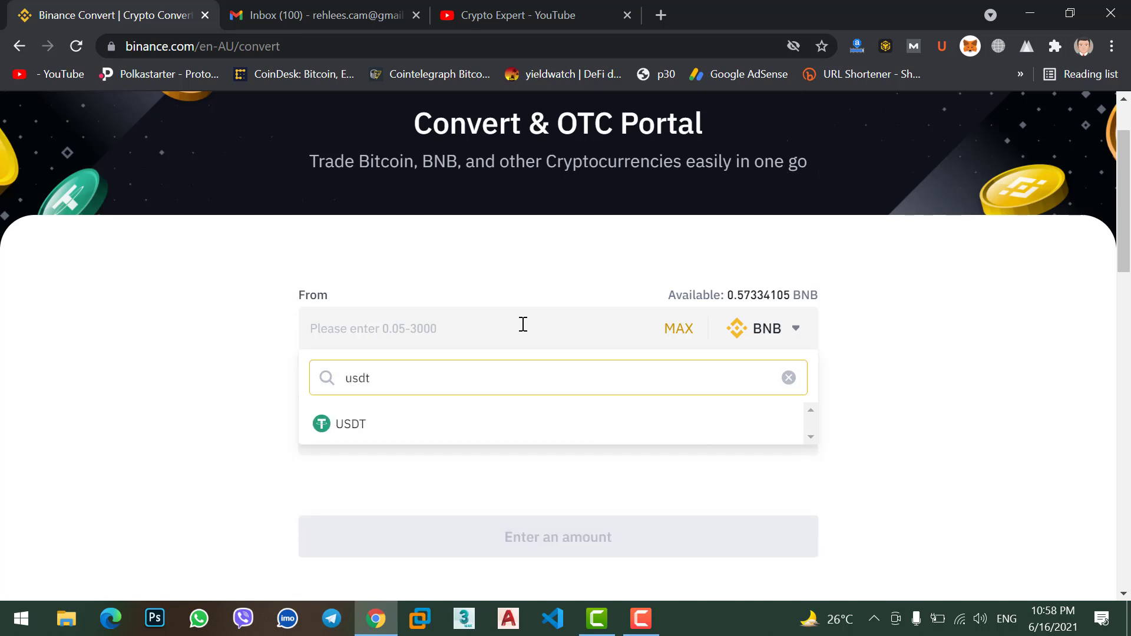
key("BackSpace")
key("BackSpace")
key("BackSpace")
key("BackSpace")
type("btc")
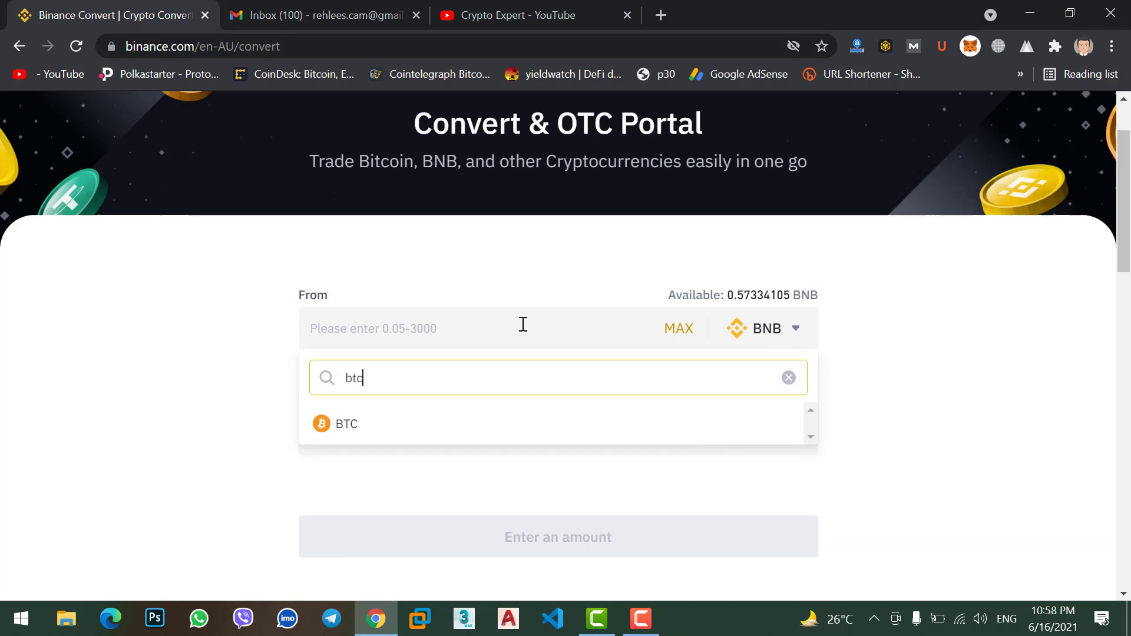
key("BackSpace")
key("BackSpace")
key("BackSpace")
type("eth")
key("BackSpace")
key("BackSpace")
key("BackSpace")
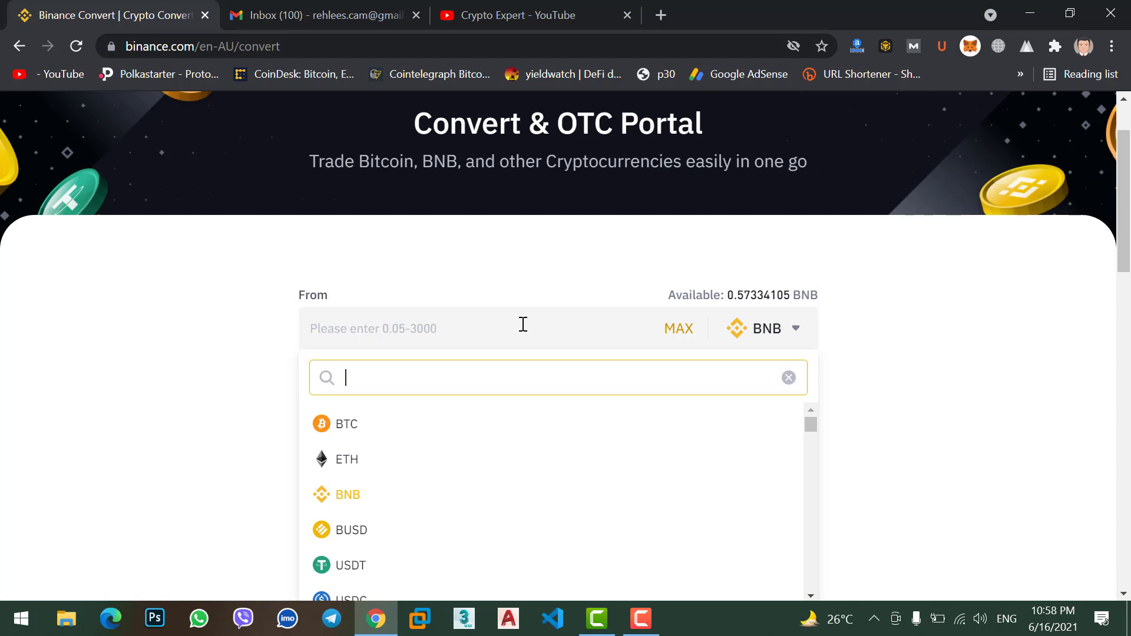
Step: Reselect BNB as the From coin and pick BUSD as the coin to receive
type("bnb")
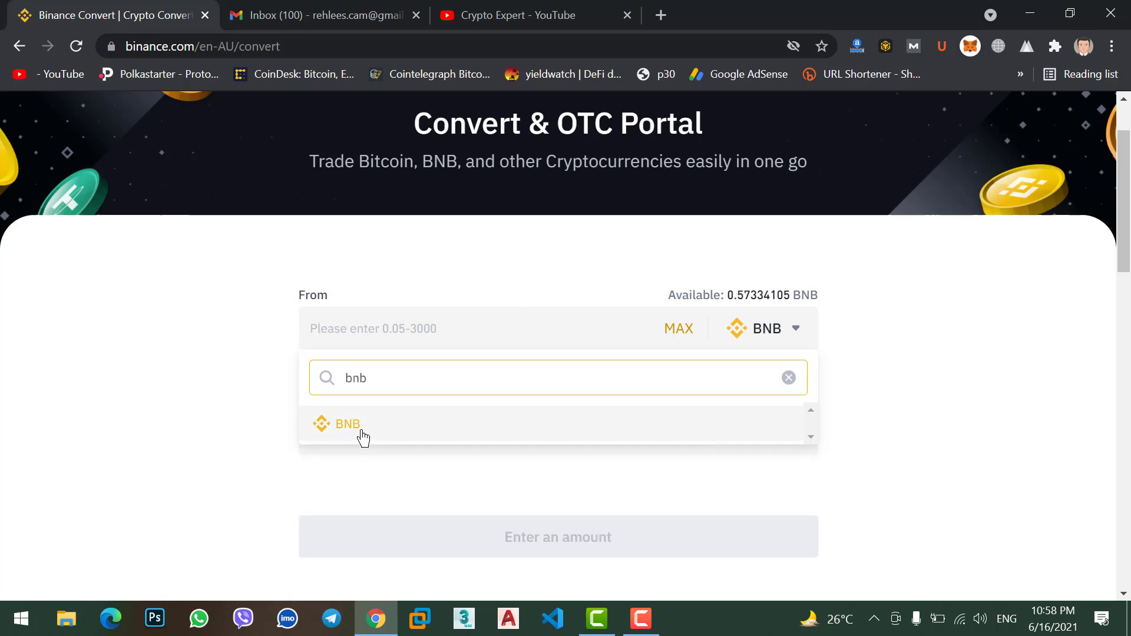
left_click(361, 425)
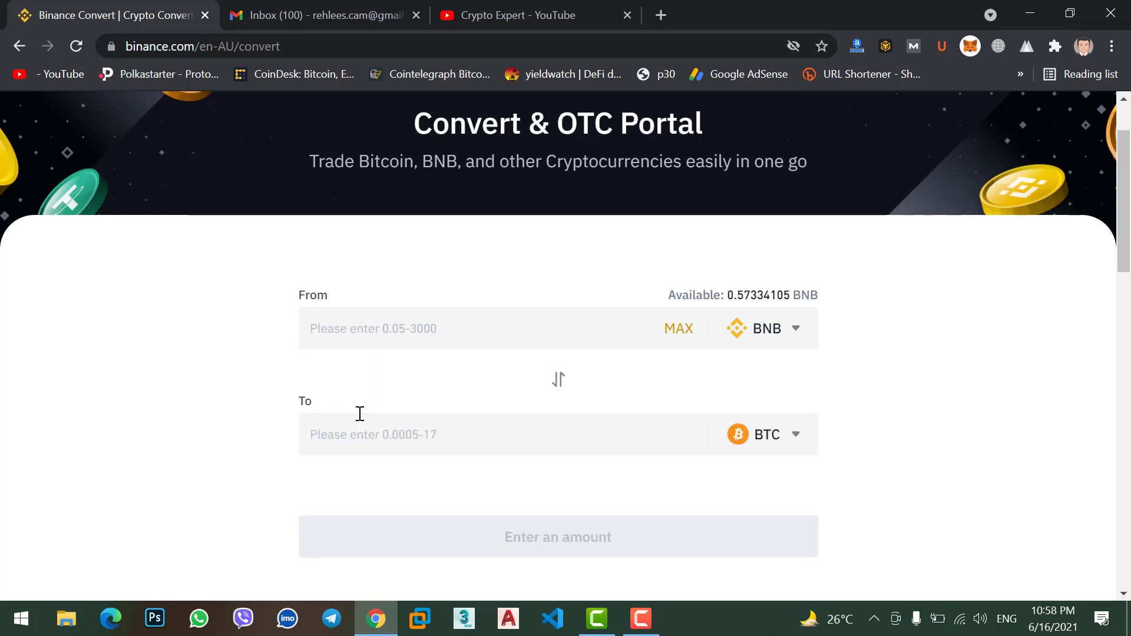
left_click(762, 437)
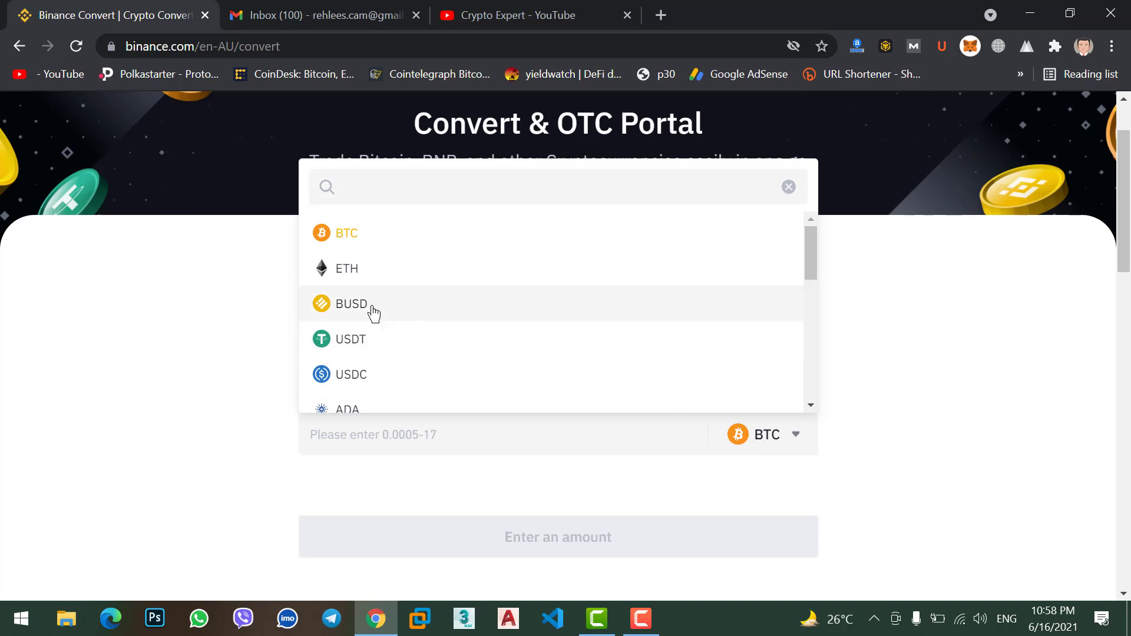
left_click(373, 312)
Step: Try USDT, ATOM and DASH in turn as the coin to receive
left_click(760, 440)
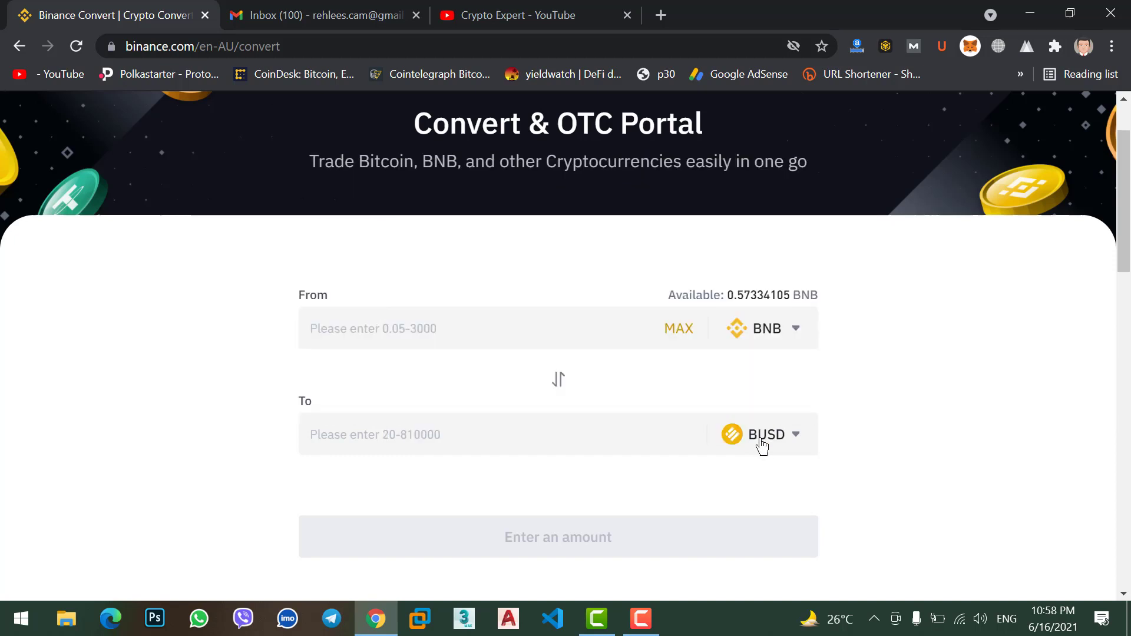
left_click(361, 272)
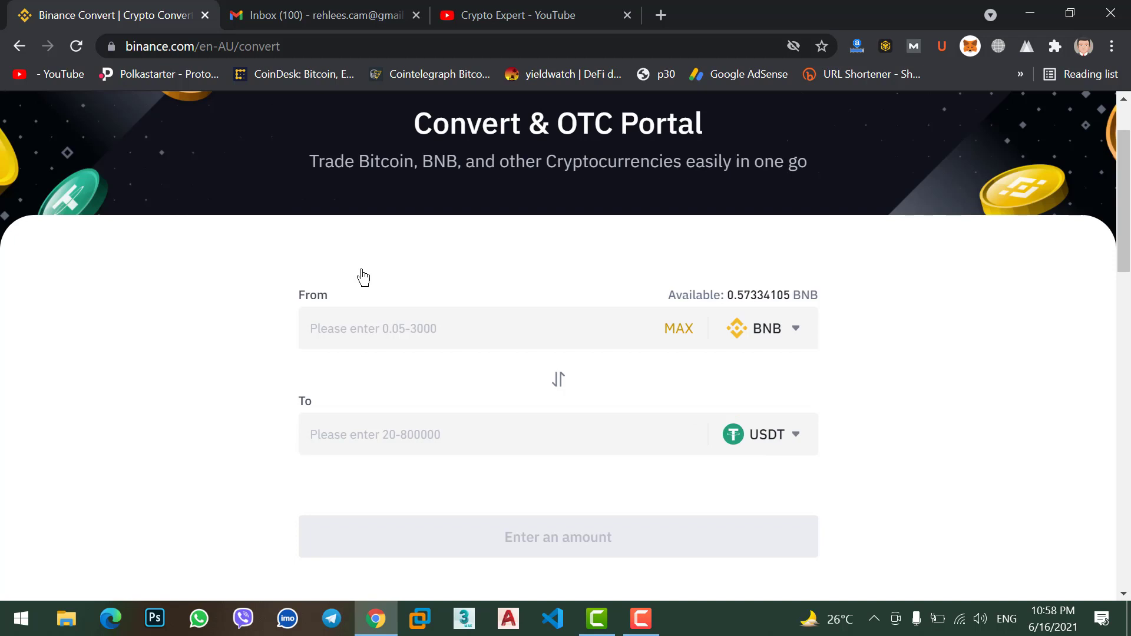
left_click(757, 434)
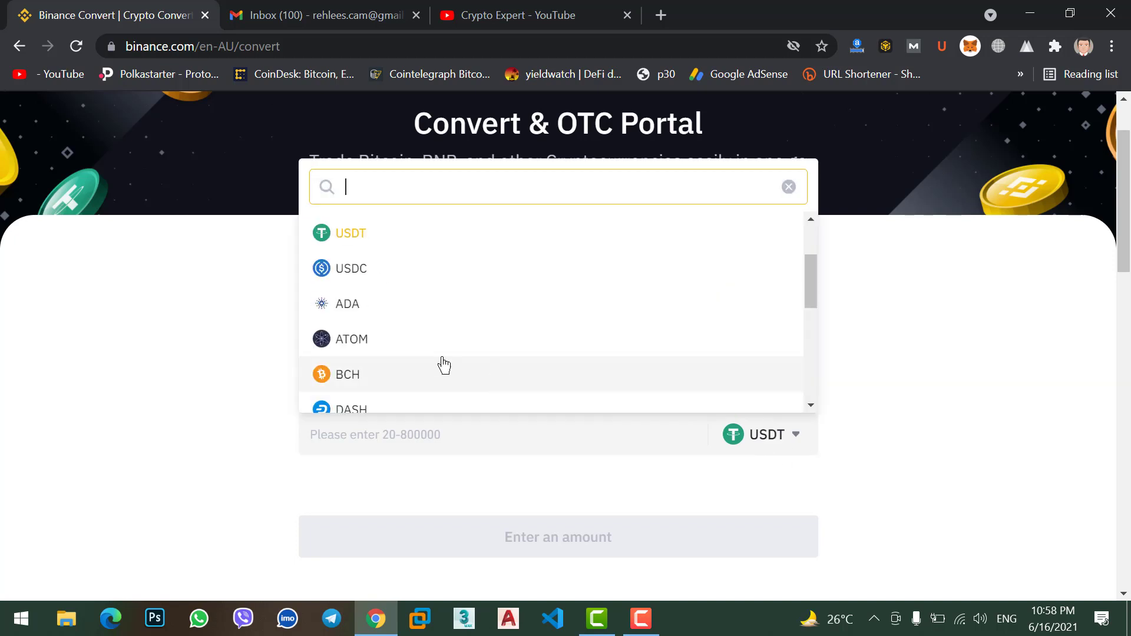
left_click(389, 345)
left_click(733, 433)
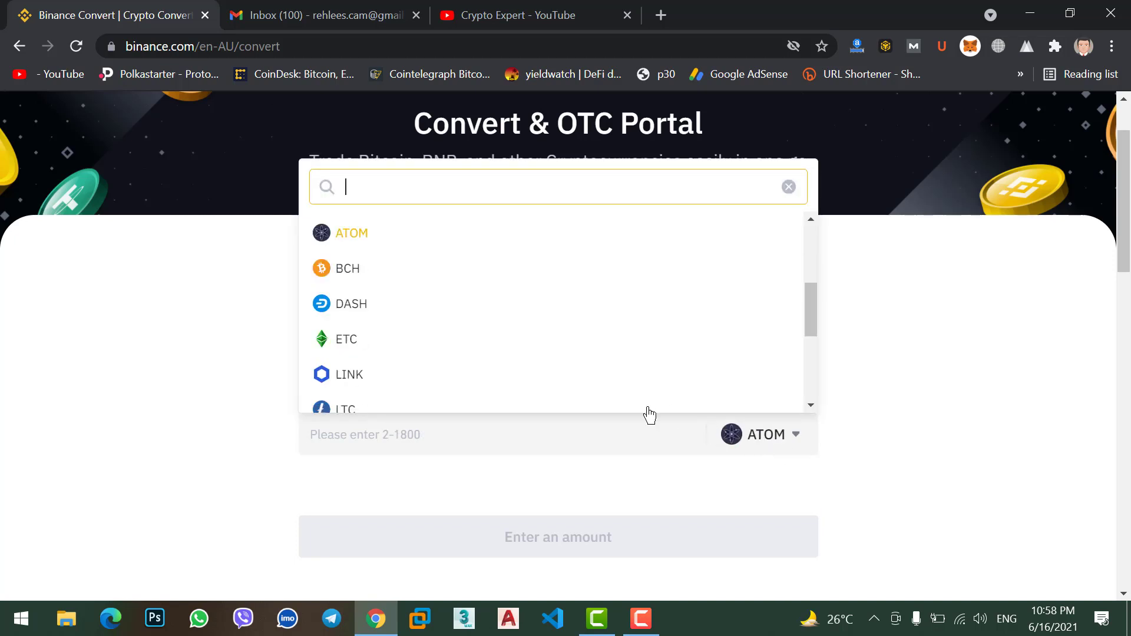
left_click(409, 310)
Step: Try ETH as the receive coin, then settle on BUSD
left_click(762, 442)
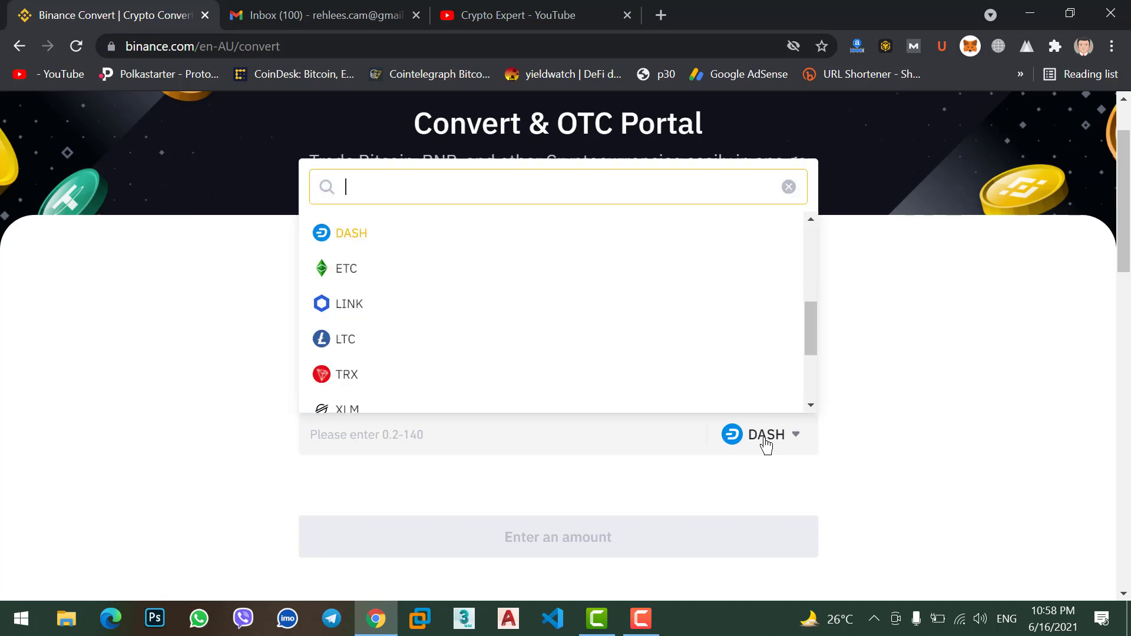
scroll(556, 300, "up", 5)
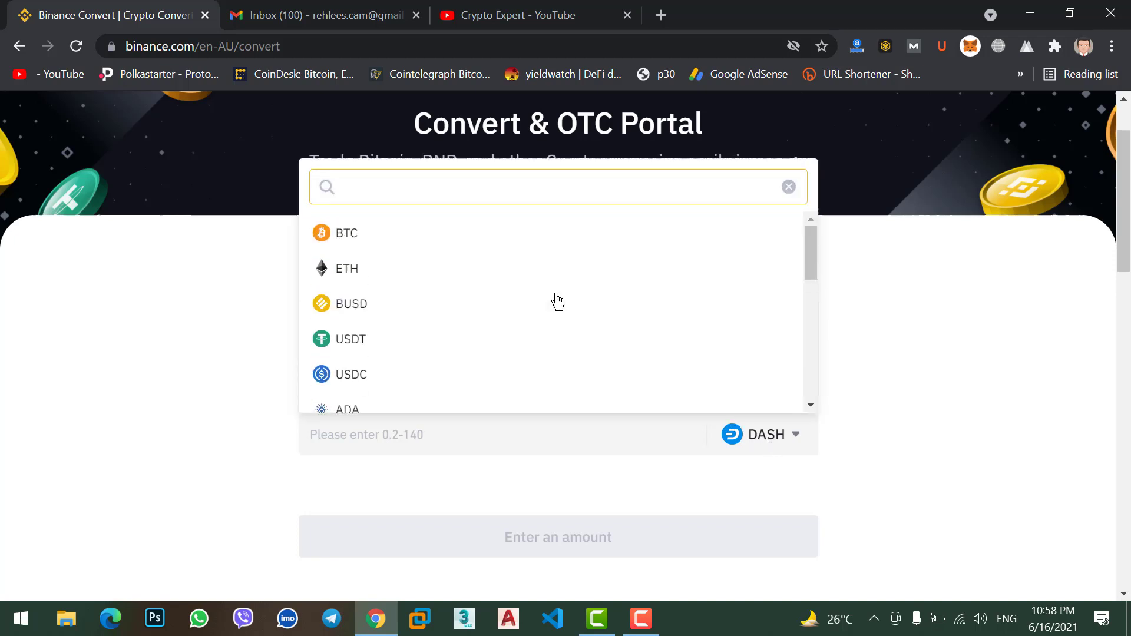
left_click(387, 279)
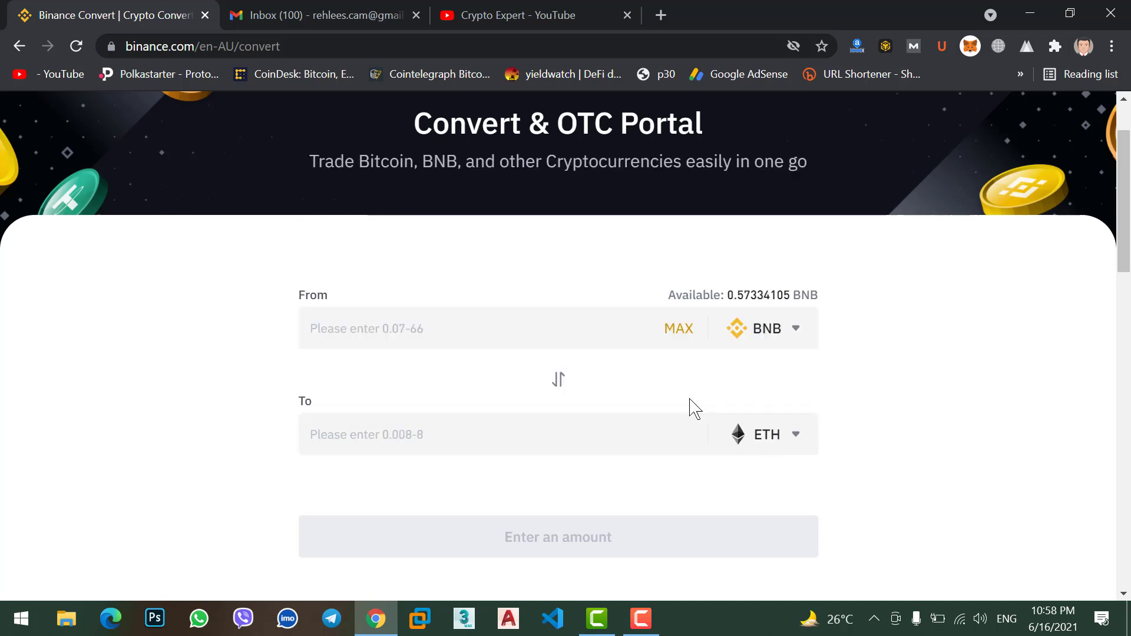
left_click(764, 433)
scroll(398, 354, "down", 1)
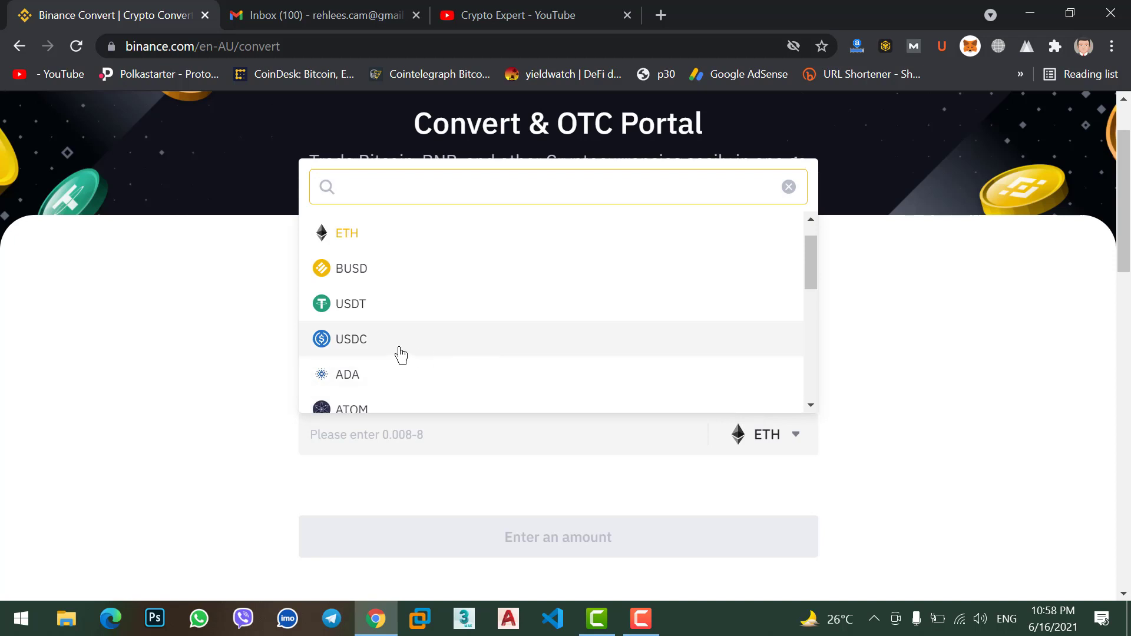
left_click(374, 283)
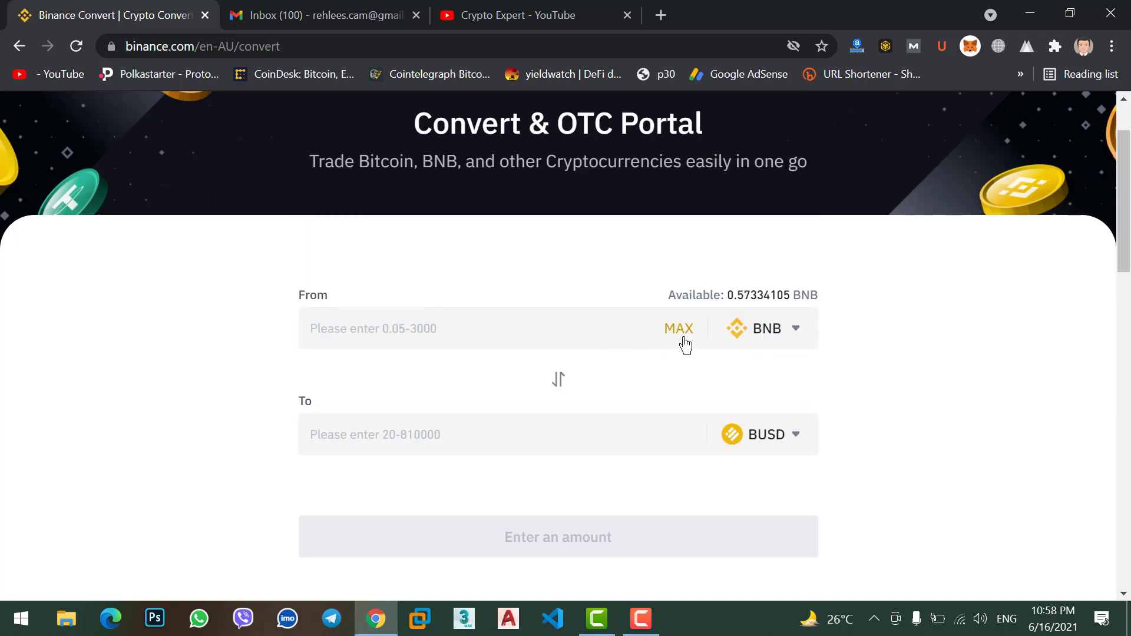
Step: Try entering BNB amounts 0.2 and 35, then clear the From field
left_click(448, 331)
type("0.2")
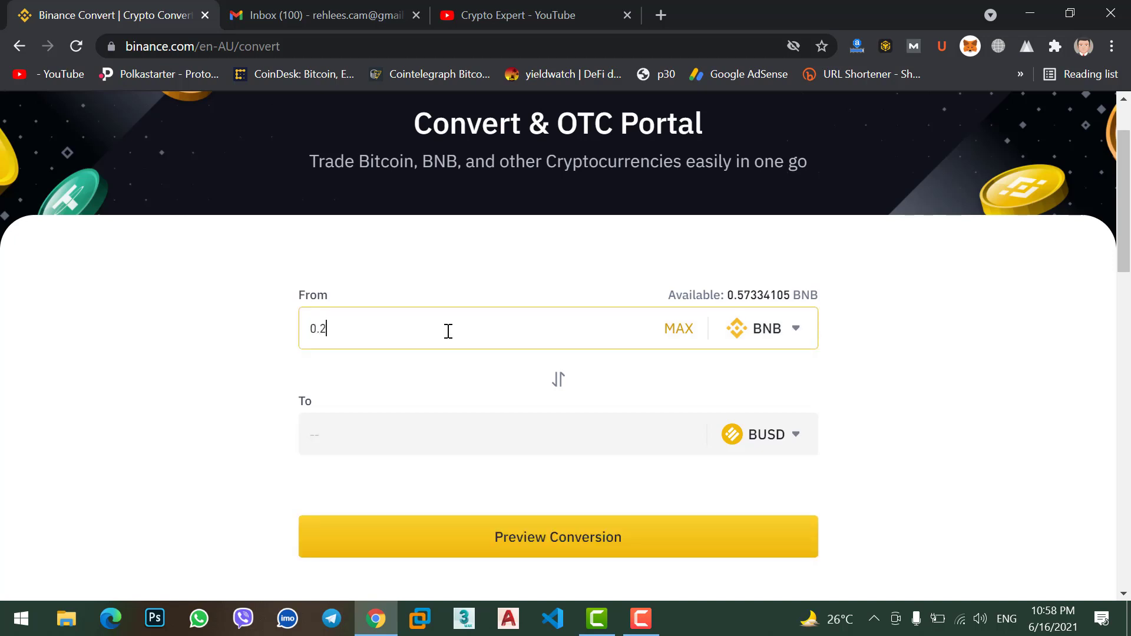
key("BackSpace")
type("3")
type("5")
key("BackSpace")
key("BackSpace")
key("BackSpace")
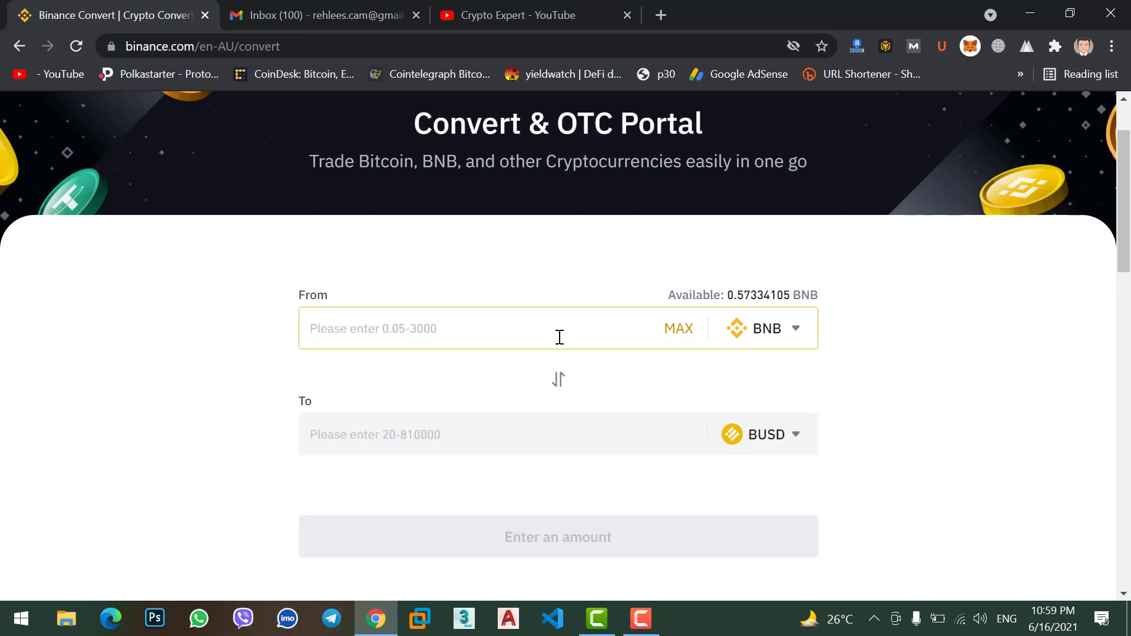
Step: Use MAX for all 0.57334105 BNB, preview the quote and confirm the BUSD conversion
left_click(681, 331)
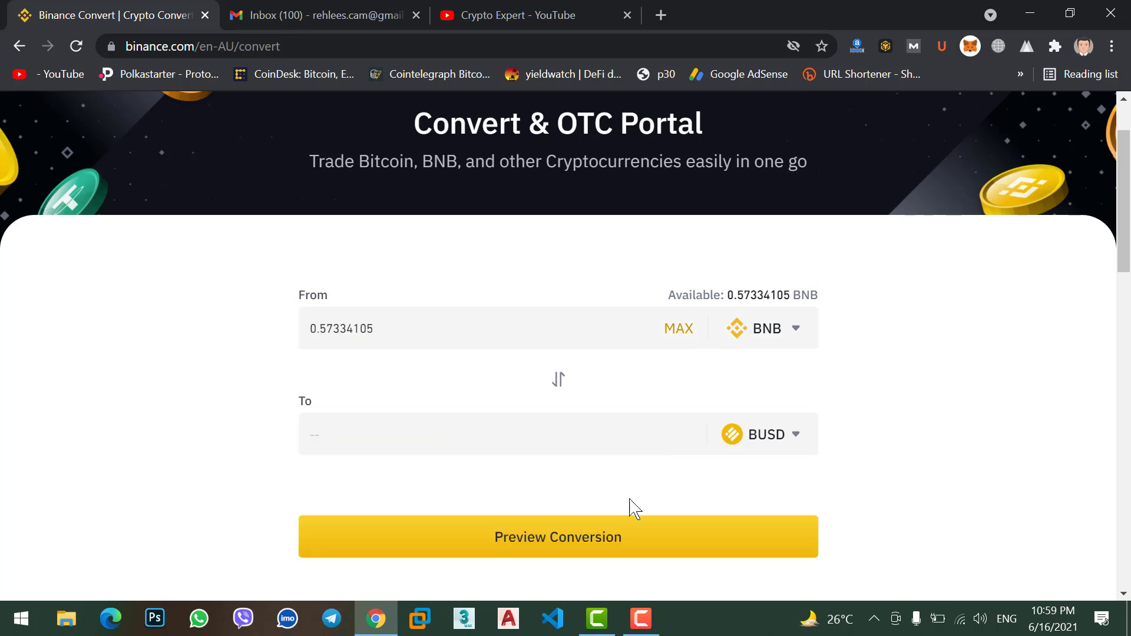
left_click(573, 551)
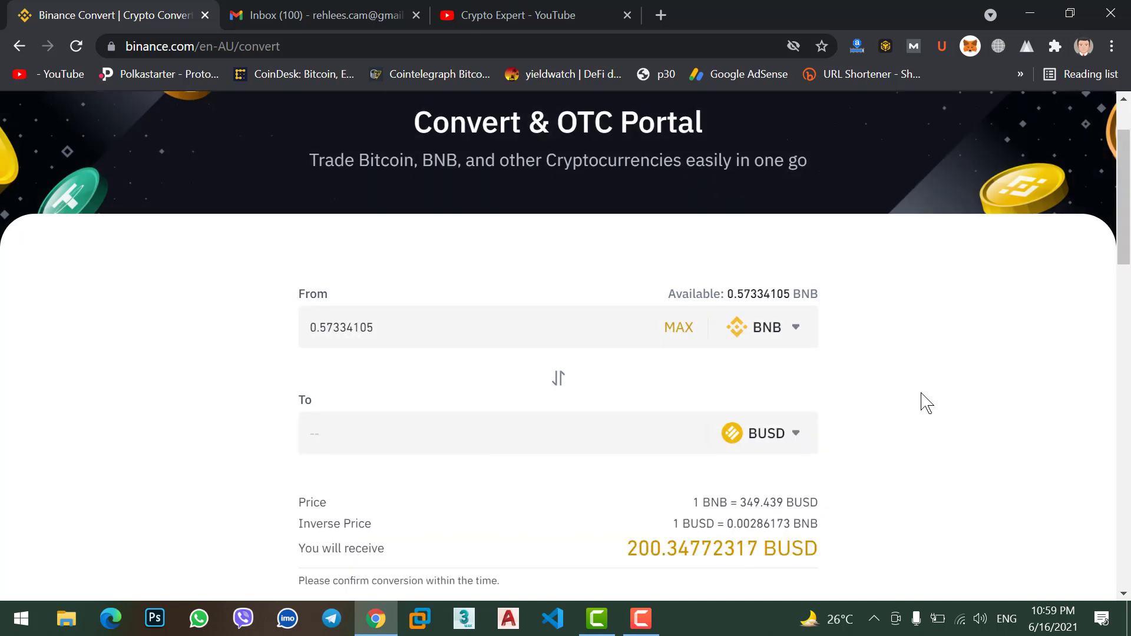
scroll(923, 400, "down", 1)
scroll(923, 400, "down", 1)
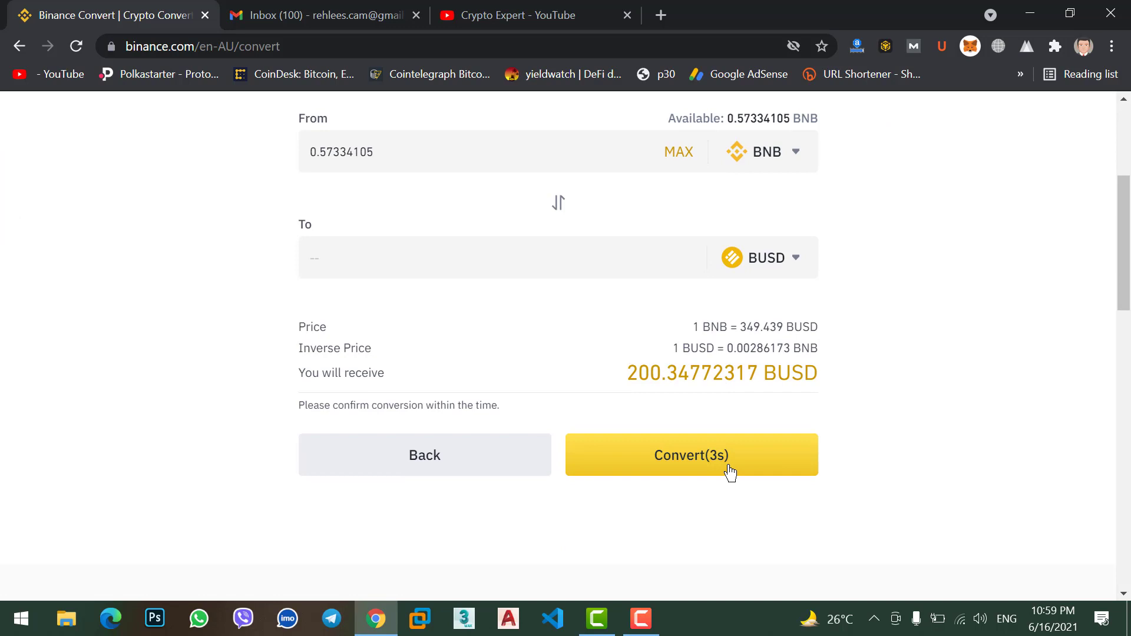
left_click(700, 469)
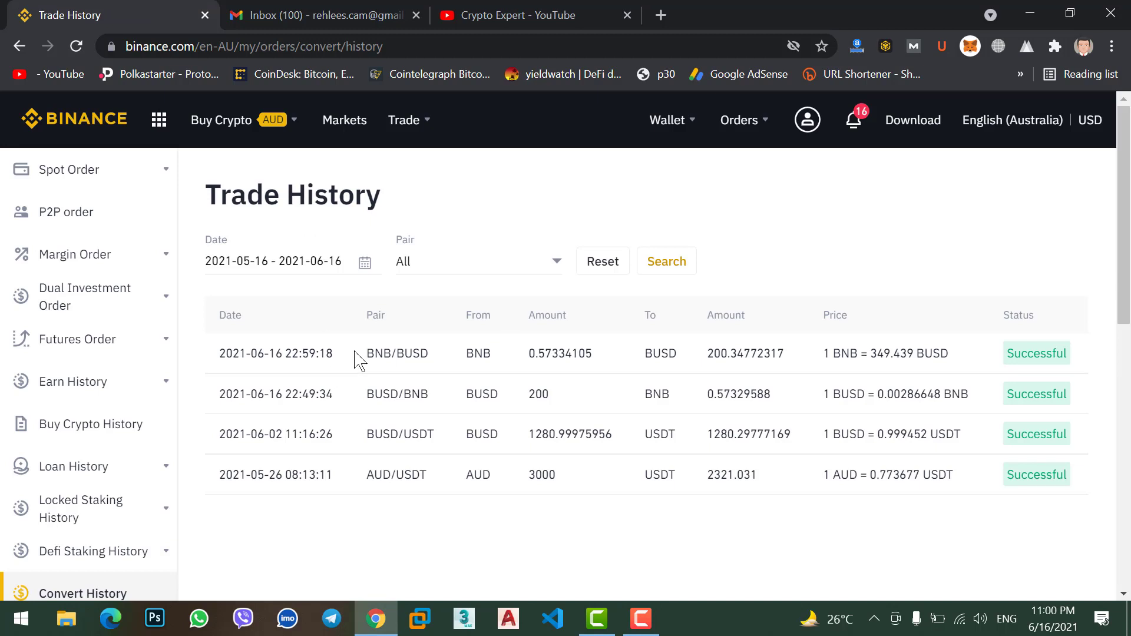
Step: Highlight the BNB/BUSD trade in history, then open the Fiat and Spot wallet coin list
left_click_drag(366, 354, 427, 351)
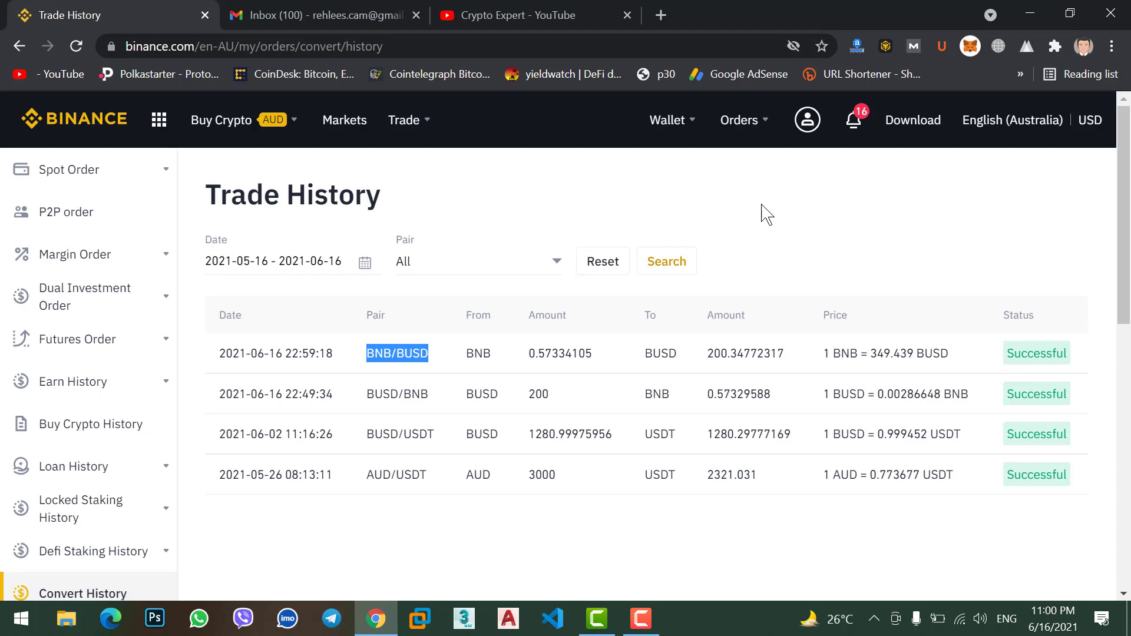
mouse_move(669, 119)
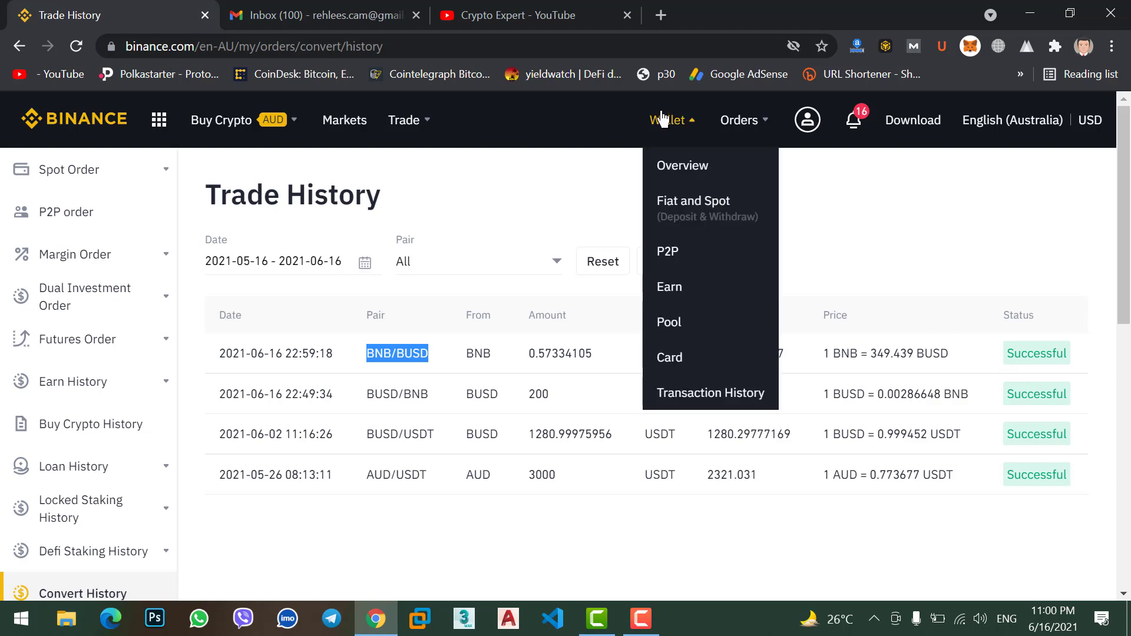
left_click(716, 208)
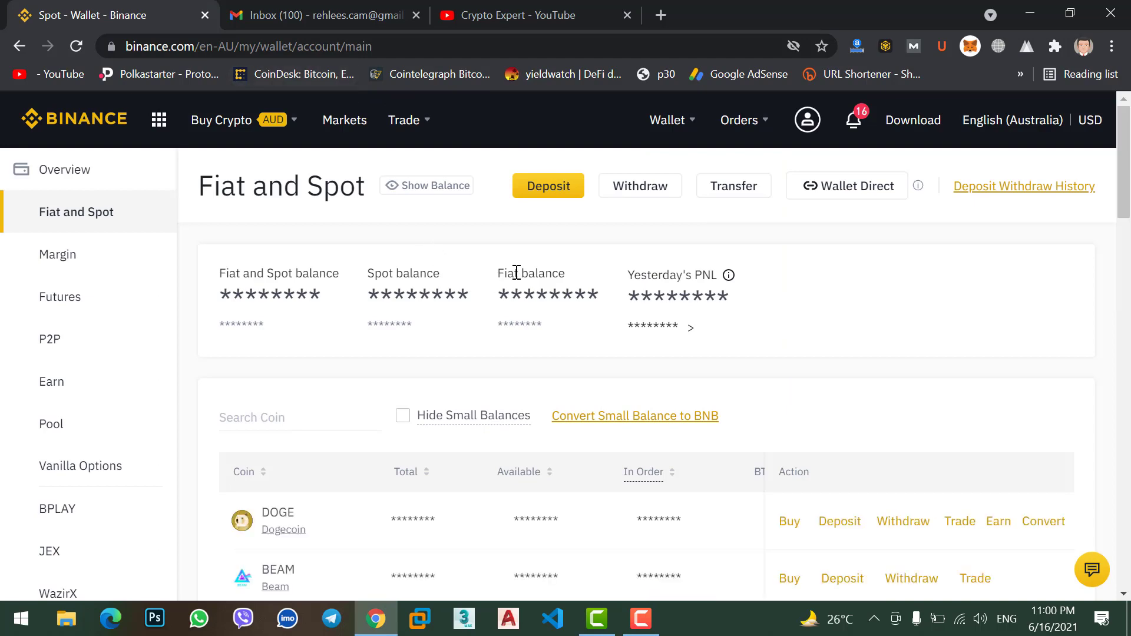
scroll(516, 274, "down", 7)
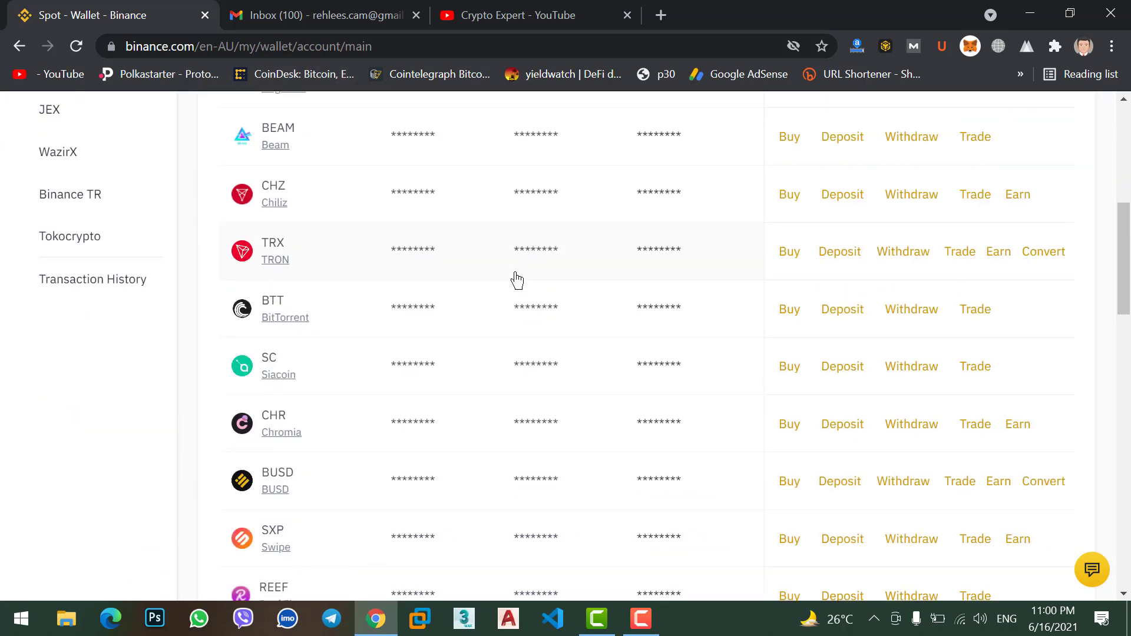
scroll(516, 274, "down", 1)
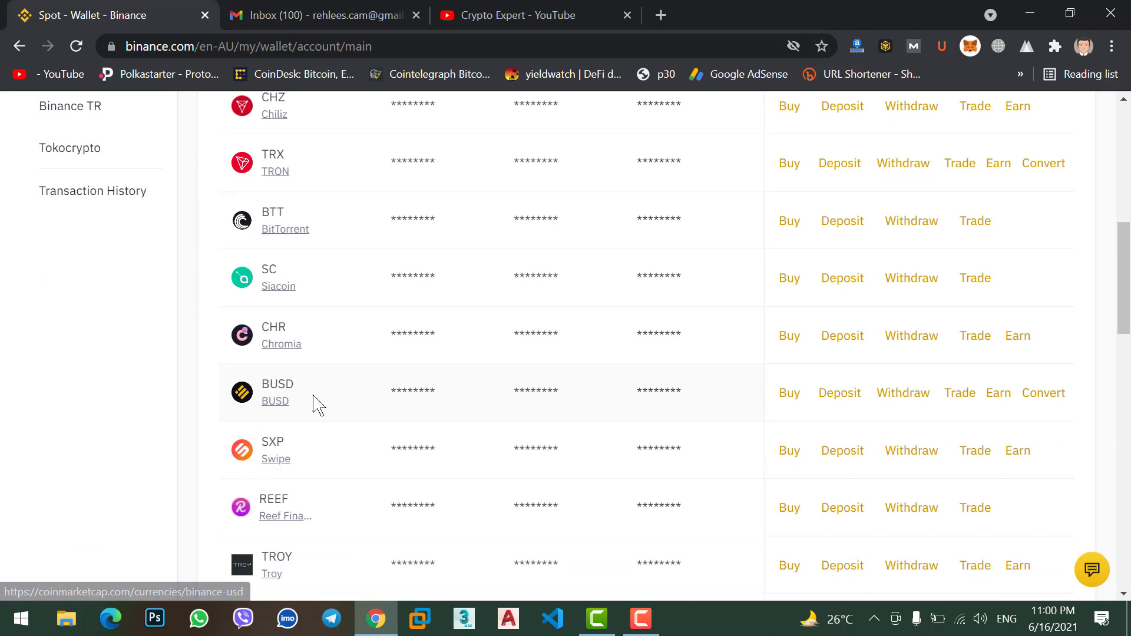
scroll(412, 411, "up", 9)
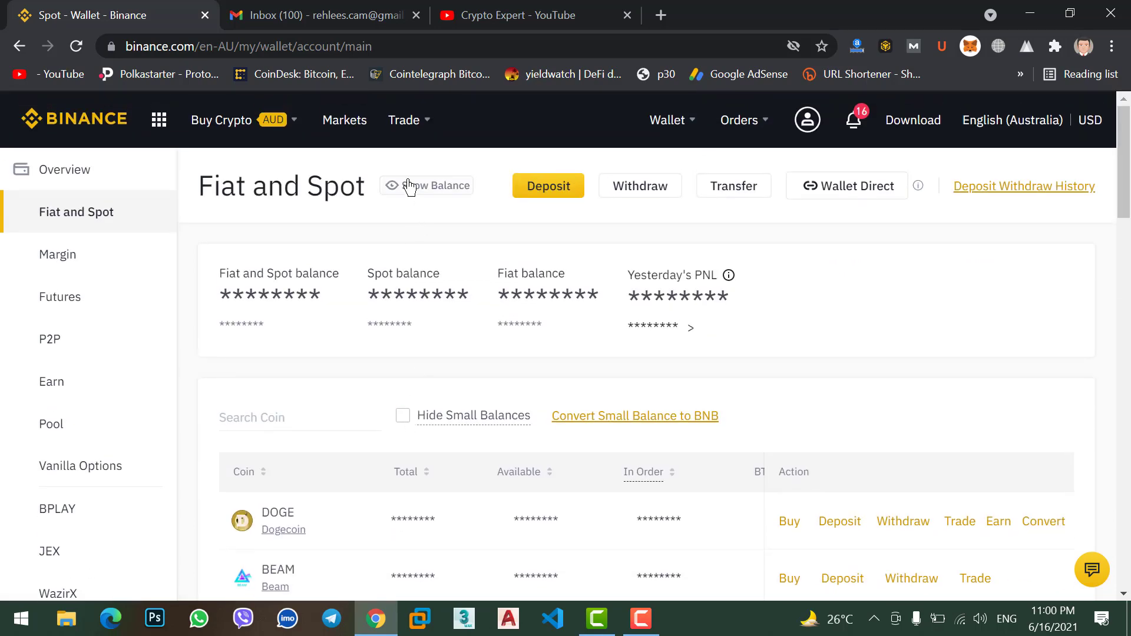
Step: Show balances to check BUSD holds 200.34772317, then hide them again
left_click(406, 185)
scroll(446, 442, "down", 7)
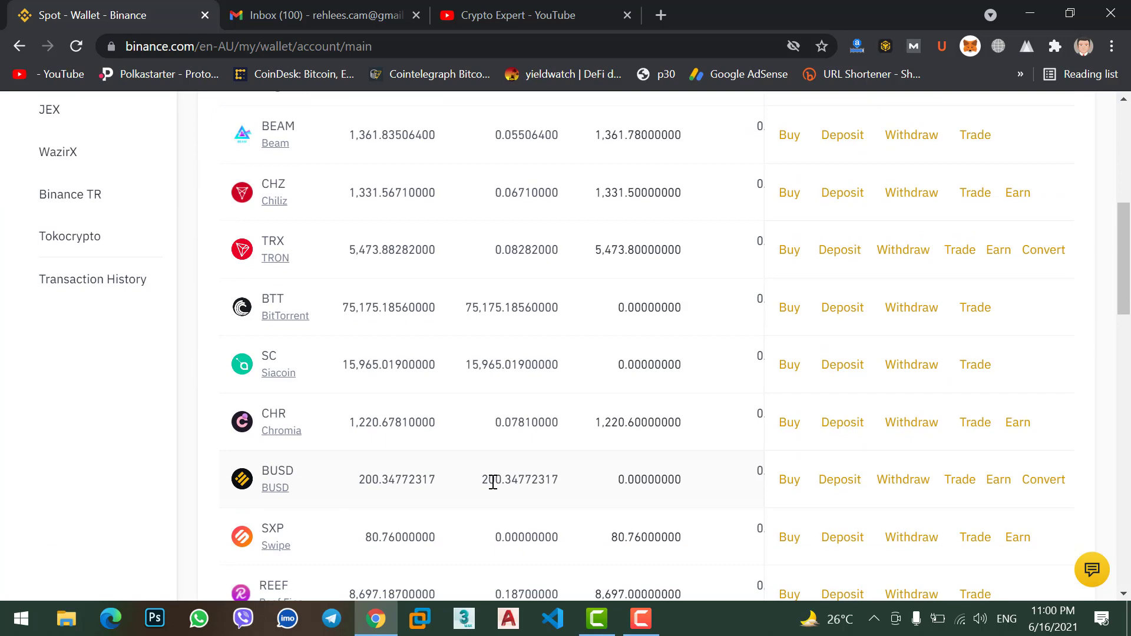
scroll(492, 481, "up", 7)
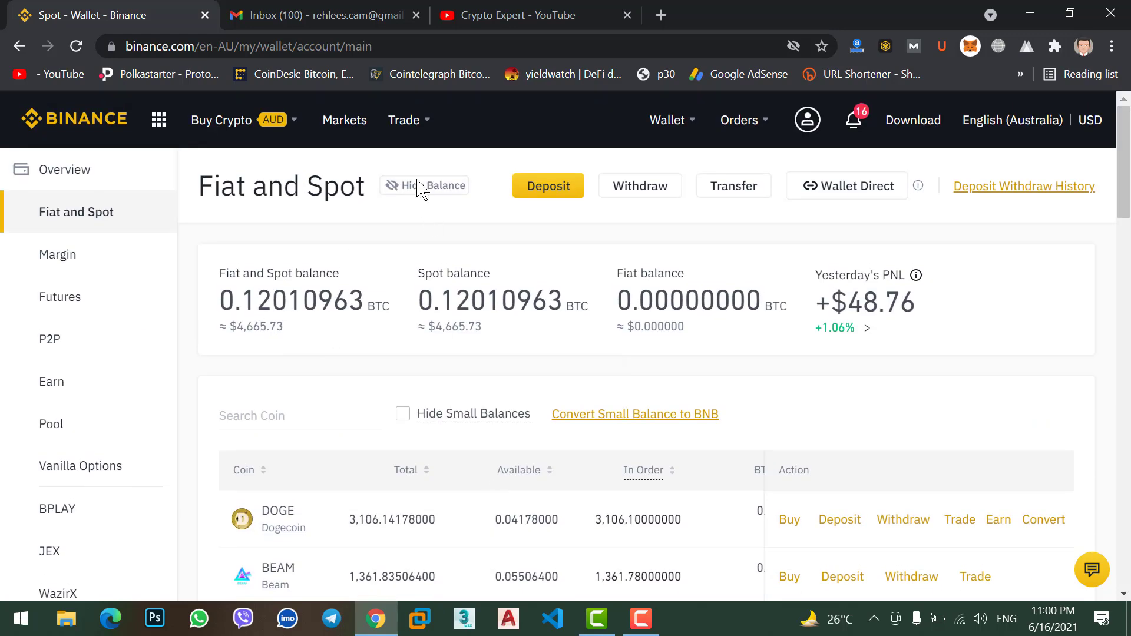
left_click(423, 193)
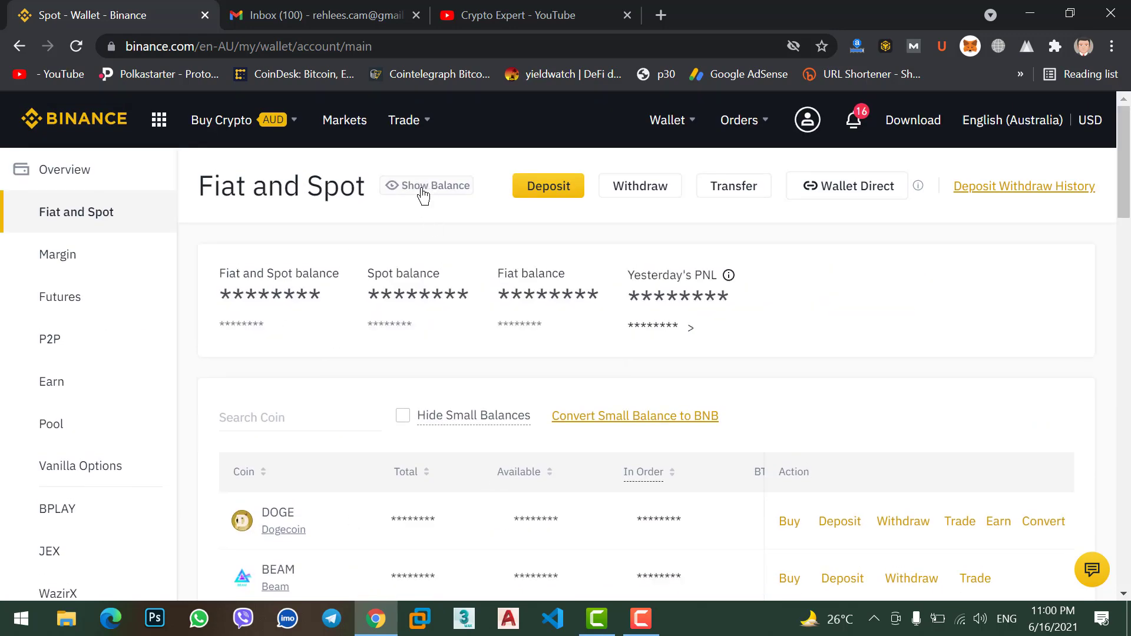